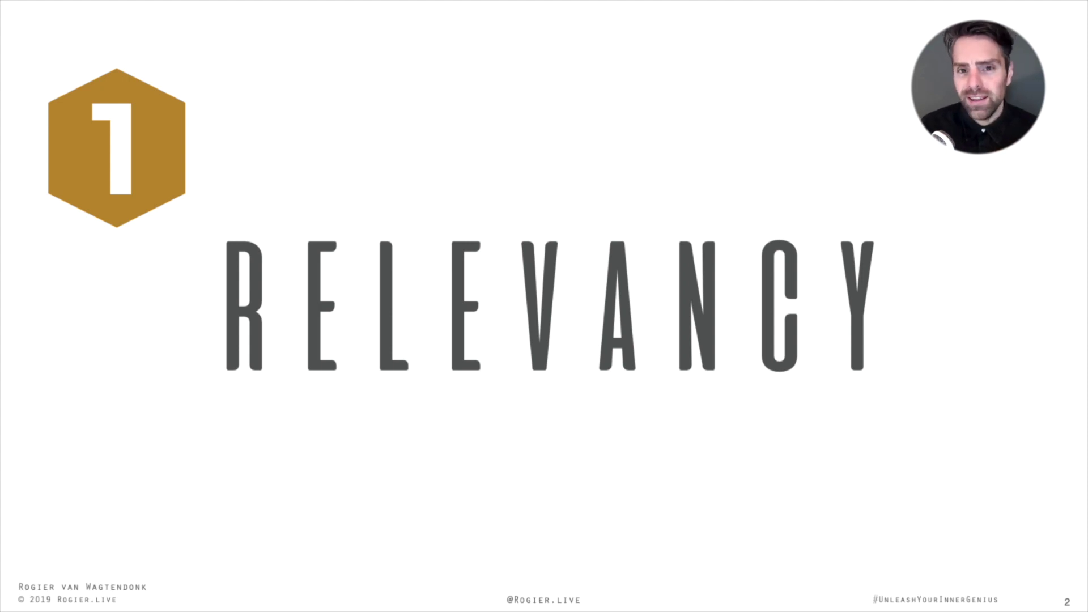
- Advance the slideshow from the Relevancy slide to the Delivering title slide
{"action": "key", "text": "Right"}
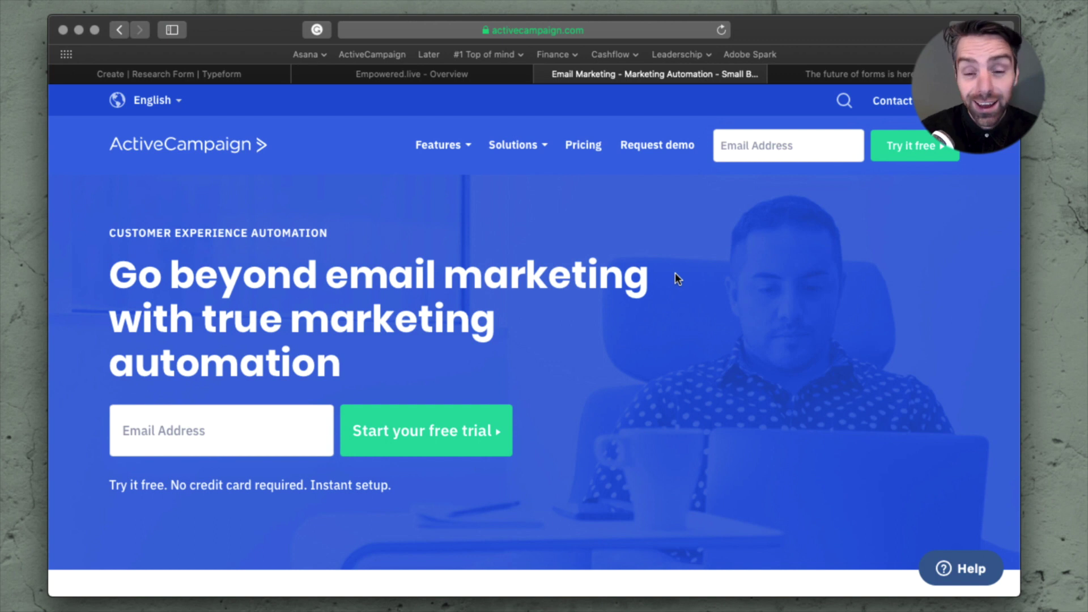
- Switch to the 'The future of forms is here | Typeform' tab
{"action": "left_click", "coordinate": [890, 74]}
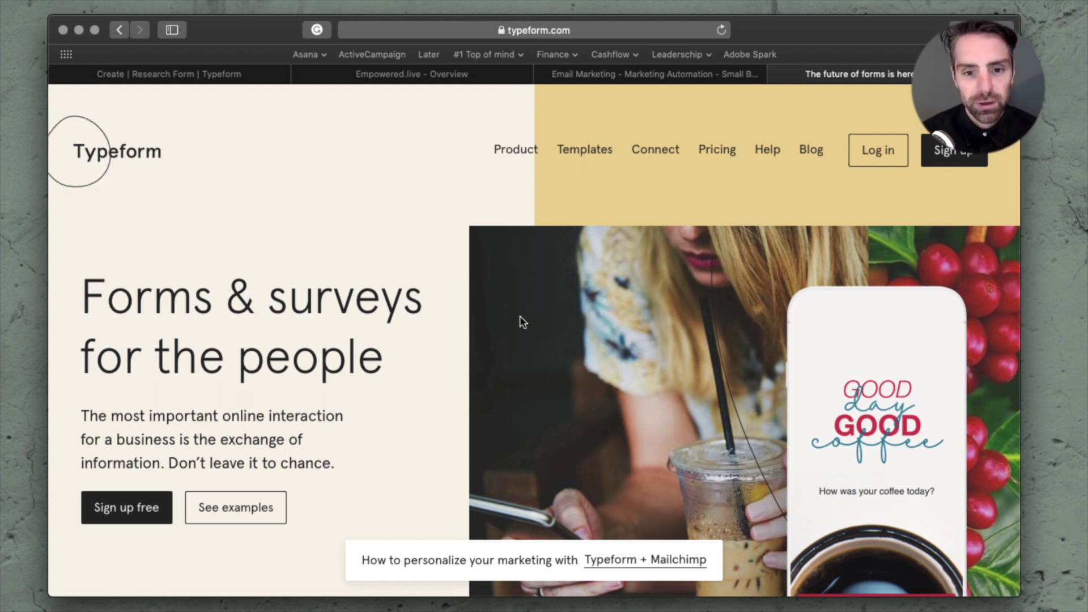
- Scroll down and back up the typeform.com landing page to look it over
{"action": "scroll", "coordinate": [520, 317], "scroll_direction": "down", "scroll_amount": 10}
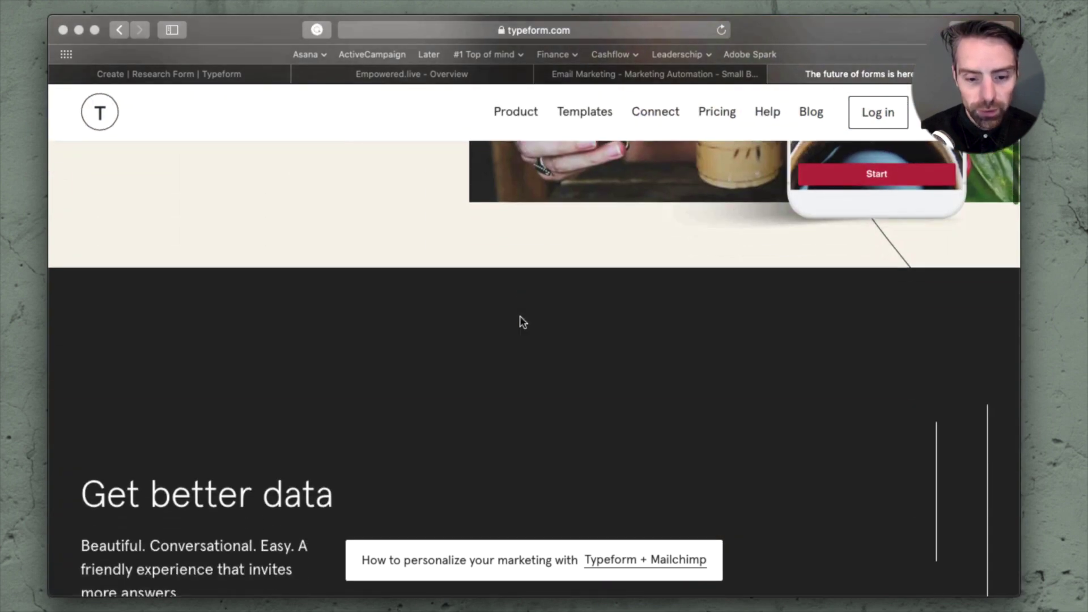
{"action": "scroll", "coordinate": [520, 317], "scroll_direction": "up", "scroll_amount": 10}
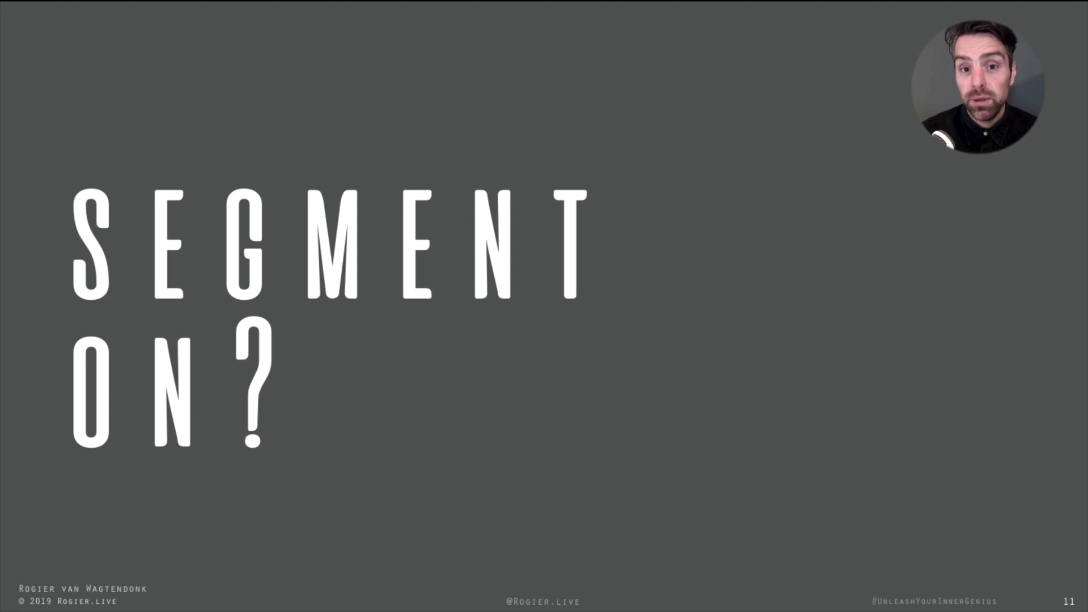
- Step the slideshow forward through the Interest, Phase and Level slides
{"action": "key", "text": "Right"}
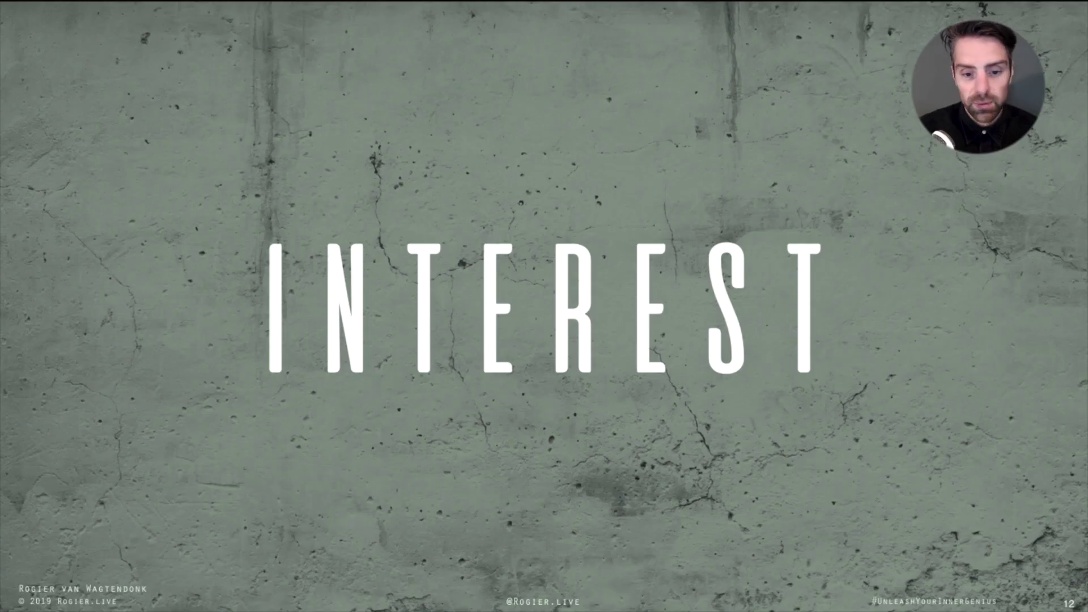
{"action": "key", "text": "Right"}
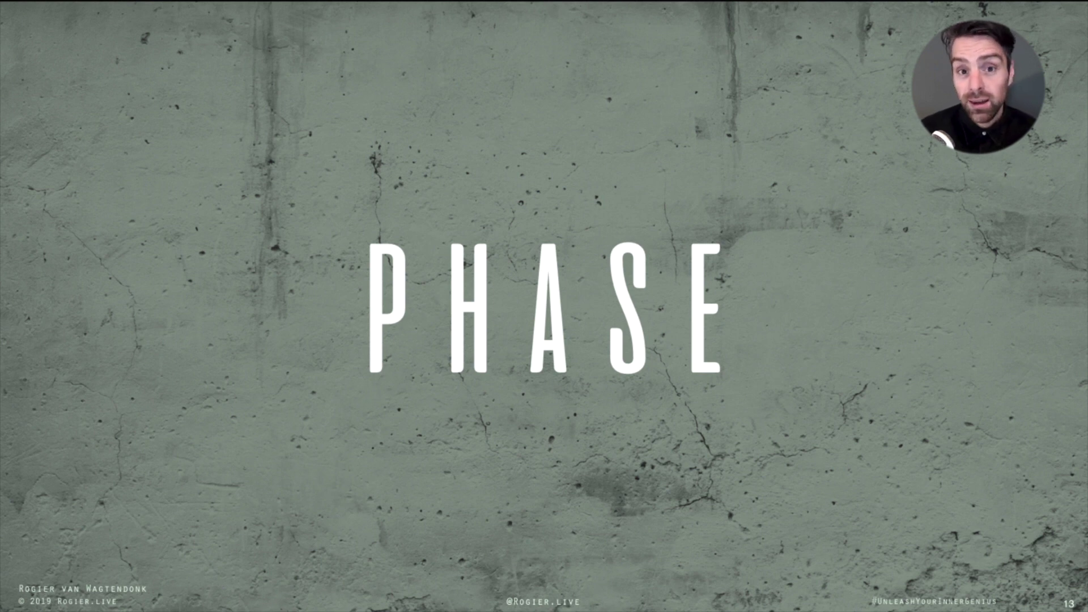
{"action": "key", "text": "Right"}
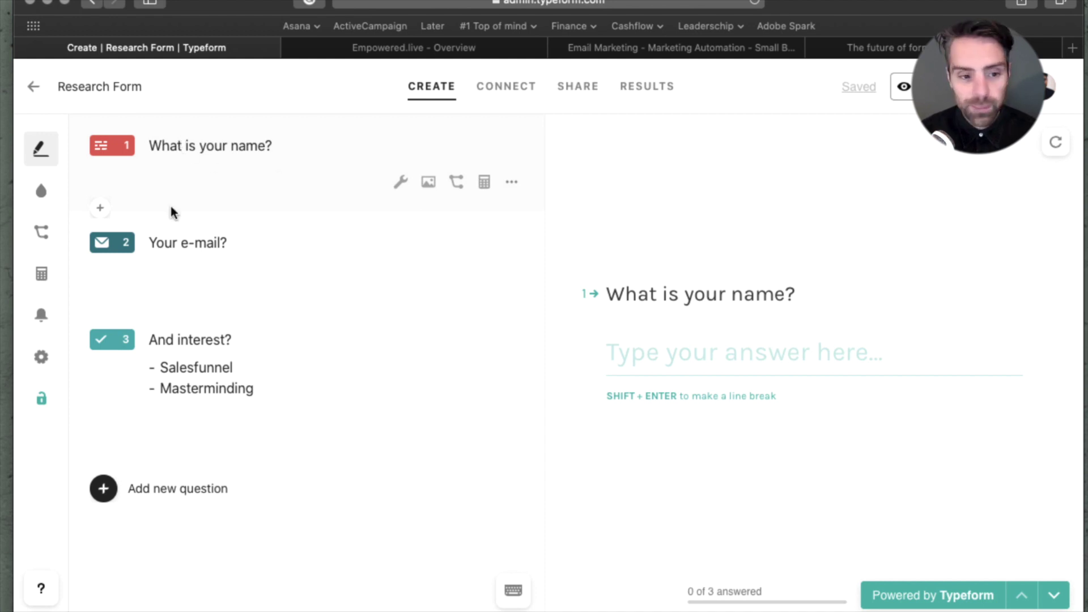
{"action": "mouse_move", "coordinate": [195, 345]}
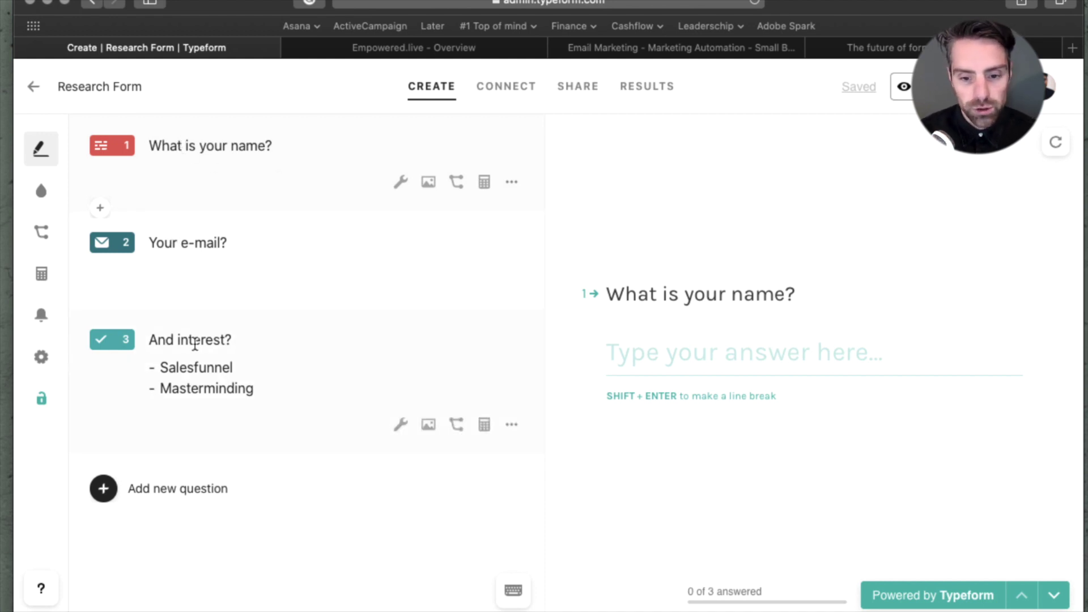
- Answer the preview's name question with 'Rogier'
{"action": "left_click", "coordinate": [697, 352]}
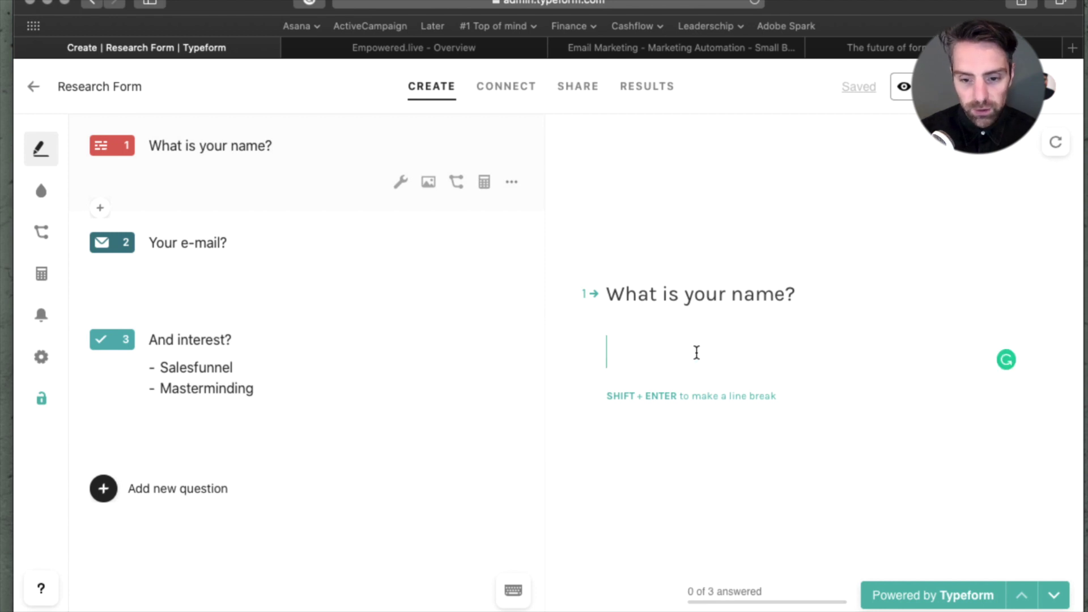
{"action": "type", "text": "Rogier"}
{"action": "key", "text": "Return"}
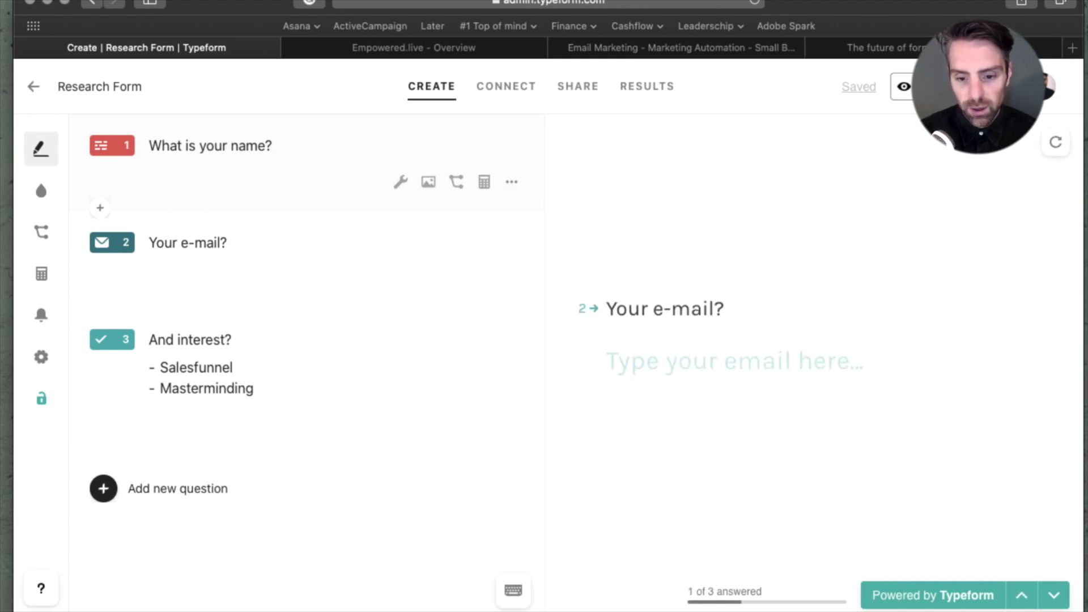
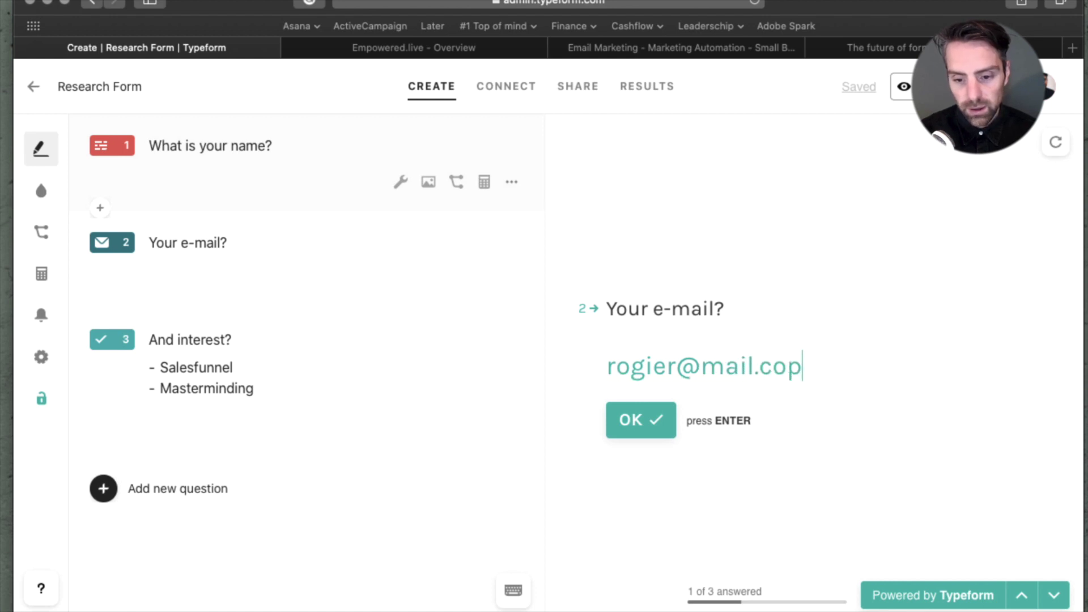
{"action": "left_click", "coordinate": [664, 426]}
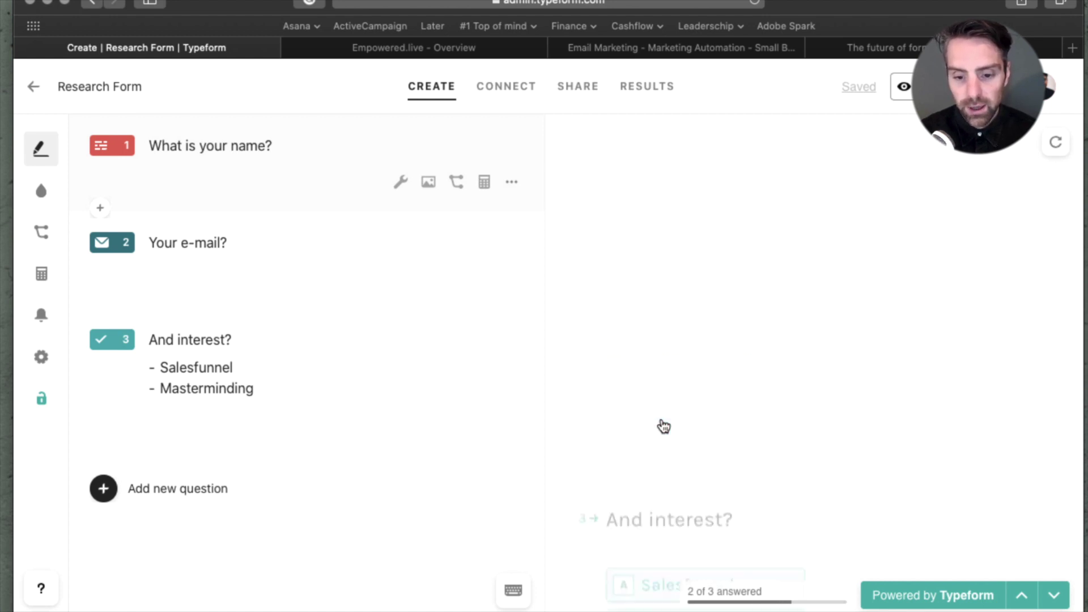
{"action": "left_click", "coordinate": [704, 356]}
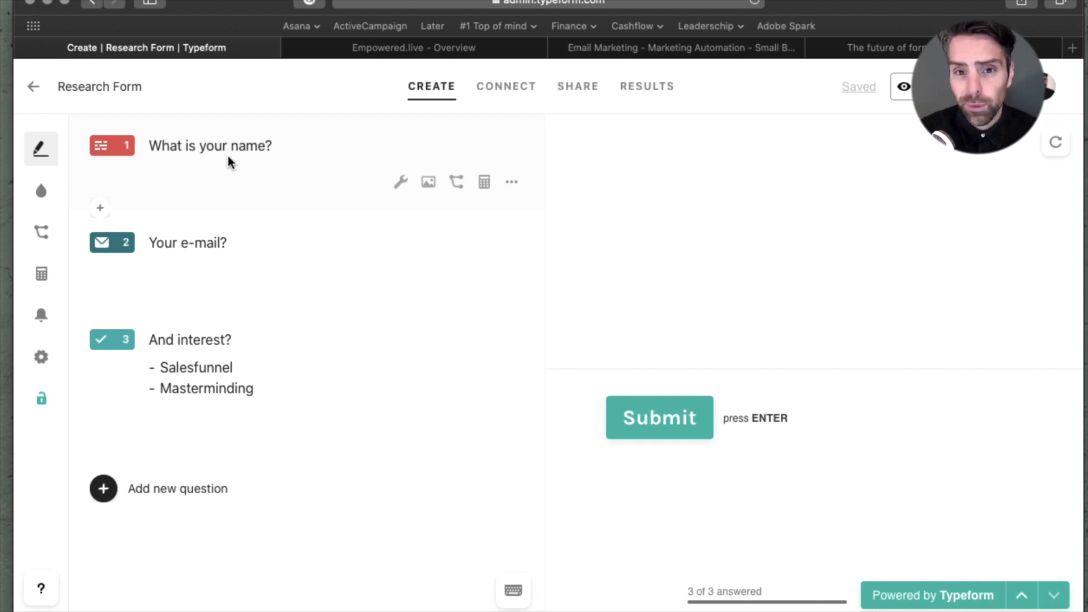
{"action": "mouse_move", "coordinate": [506, 86]}
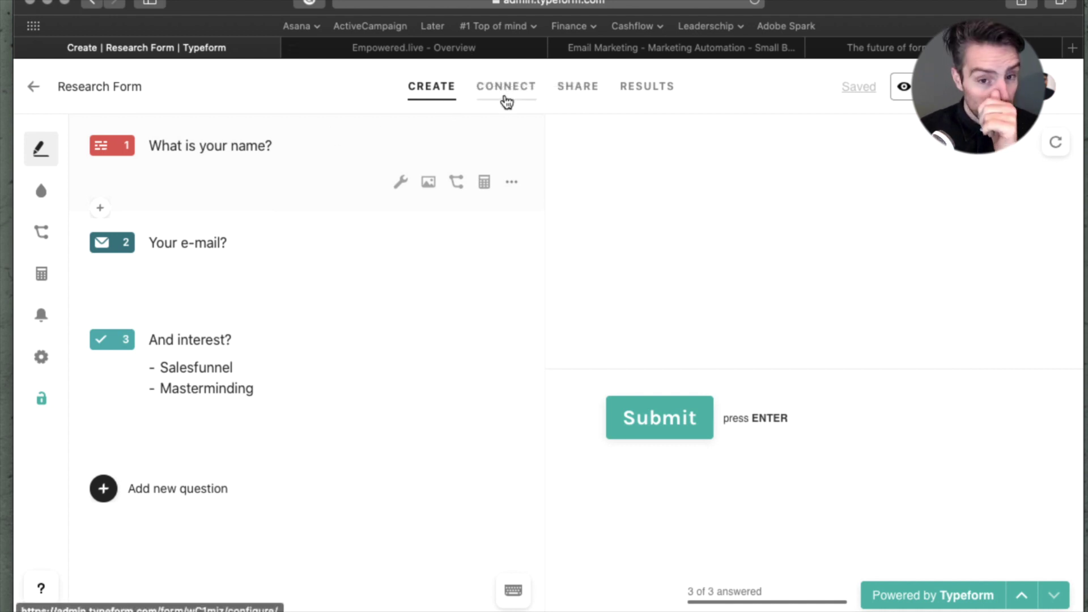
- Browse the Research Form's Connect integrations list before moving to its Share page
{"action": "left_click", "coordinate": [507, 90]}
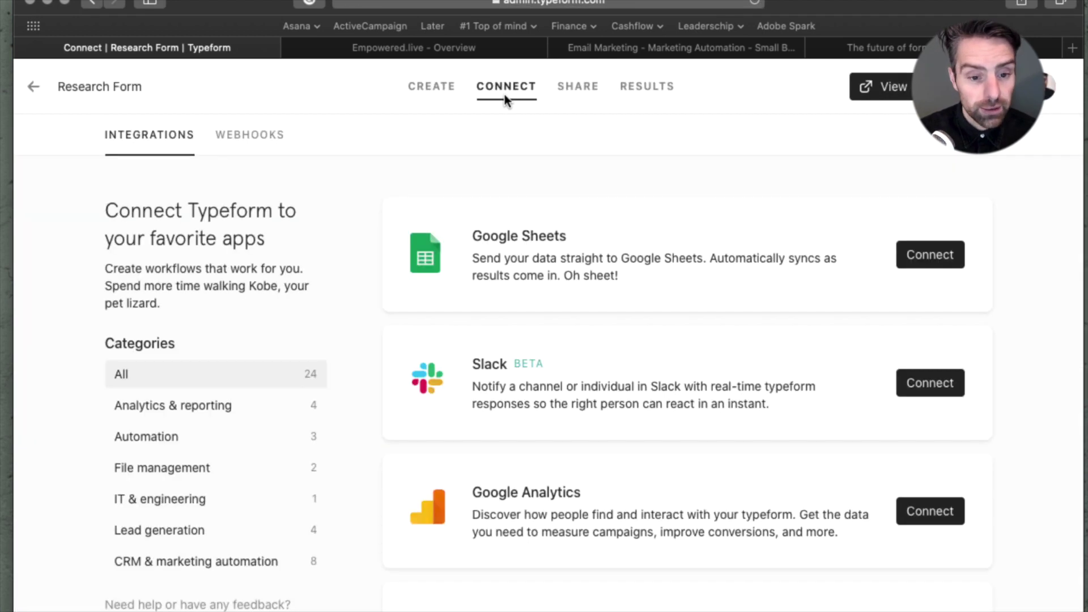
{"action": "scroll", "coordinate": [440, 277], "scroll_direction": "down", "scroll_amount": 2}
{"action": "scroll", "coordinate": [440, 277], "scroll_direction": "down", "scroll_amount": 3}
{"action": "scroll", "coordinate": [440, 277], "scroll_direction": "down", "scroll_amount": 3}
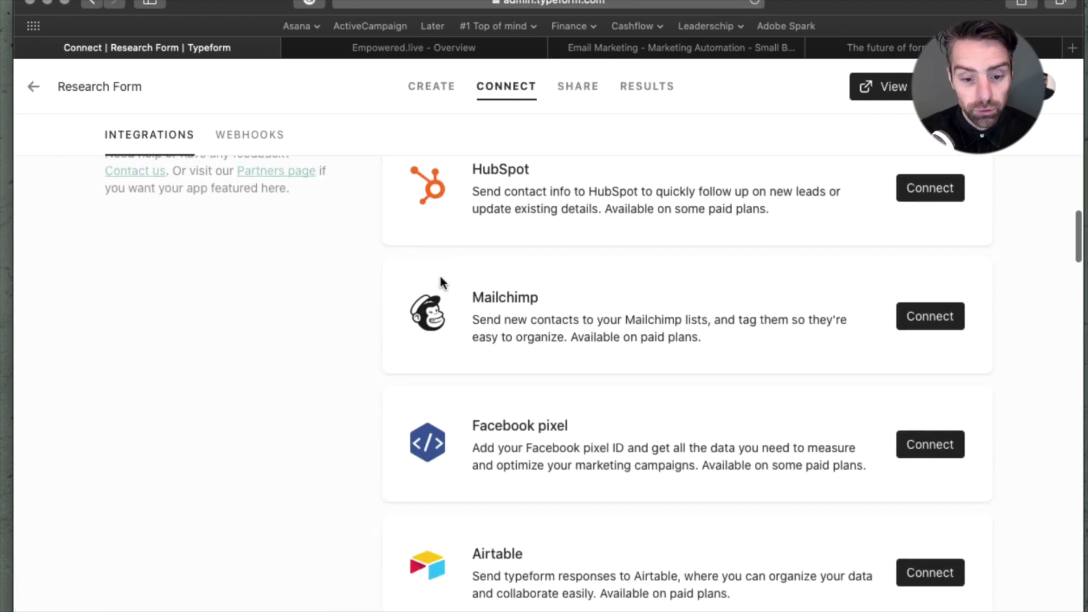
{"action": "scroll", "coordinate": [440, 277], "scroll_direction": "down", "scroll_amount": 4}
{"action": "scroll", "coordinate": [441, 279], "scroll_direction": "down", "scroll_amount": 2}
{"action": "scroll", "coordinate": [441, 279], "scroll_direction": "down", "scroll_amount": 4}
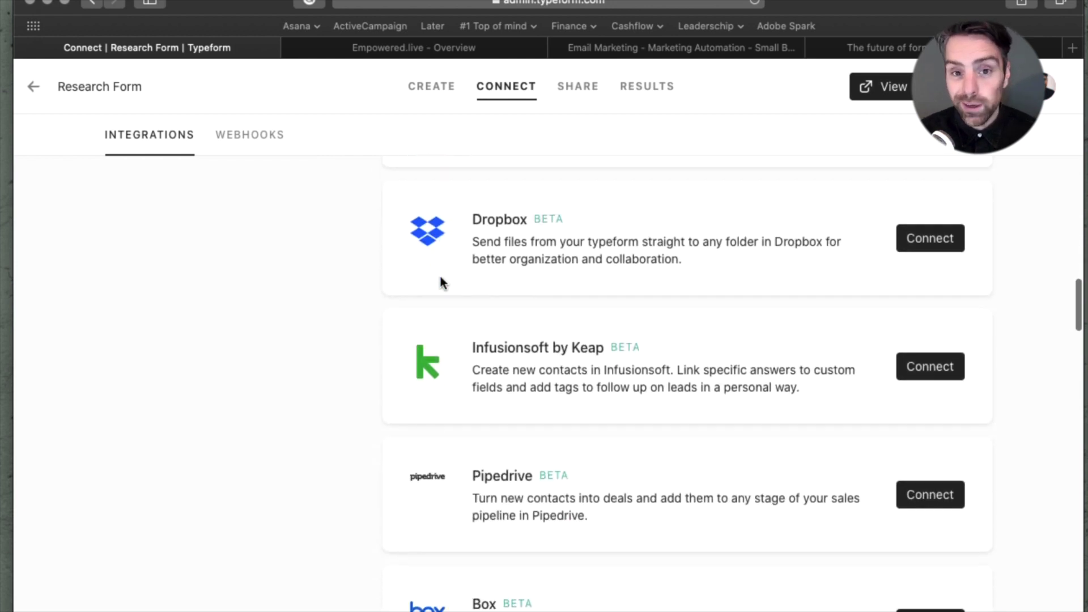
{"action": "scroll", "coordinate": [441, 279], "scroll_direction": "down", "scroll_amount": 4}
{"action": "scroll", "coordinate": [441, 281], "scroll_direction": "up", "scroll_amount": 4}
{"action": "scroll", "coordinate": [440, 281], "scroll_direction": "up", "scroll_amount": 10}
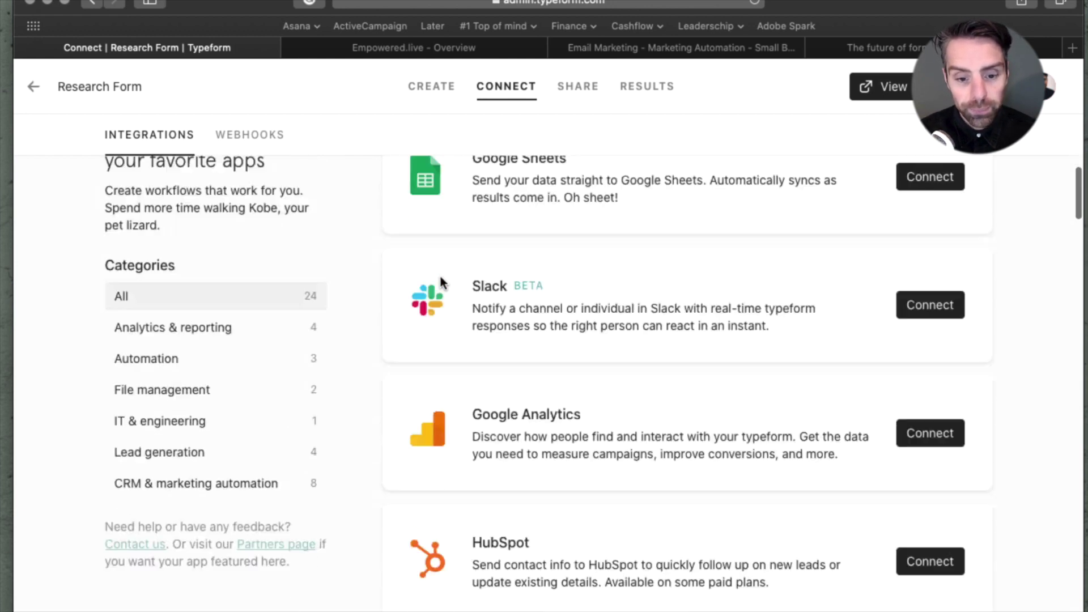
{"action": "scroll", "coordinate": [441, 281], "scroll_direction": "down", "scroll_amount": 10}
{"action": "scroll", "coordinate": [440, 278], "scroll_direction": "up", "scroll_amount": 10}
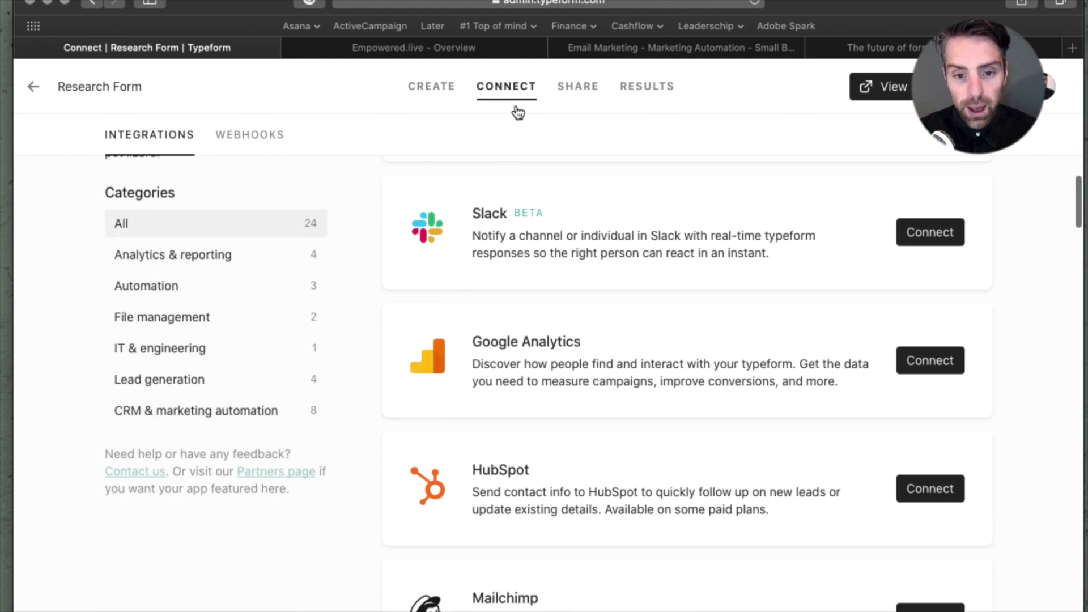
{"action": "left_click", "coordinate": [575, 88]}
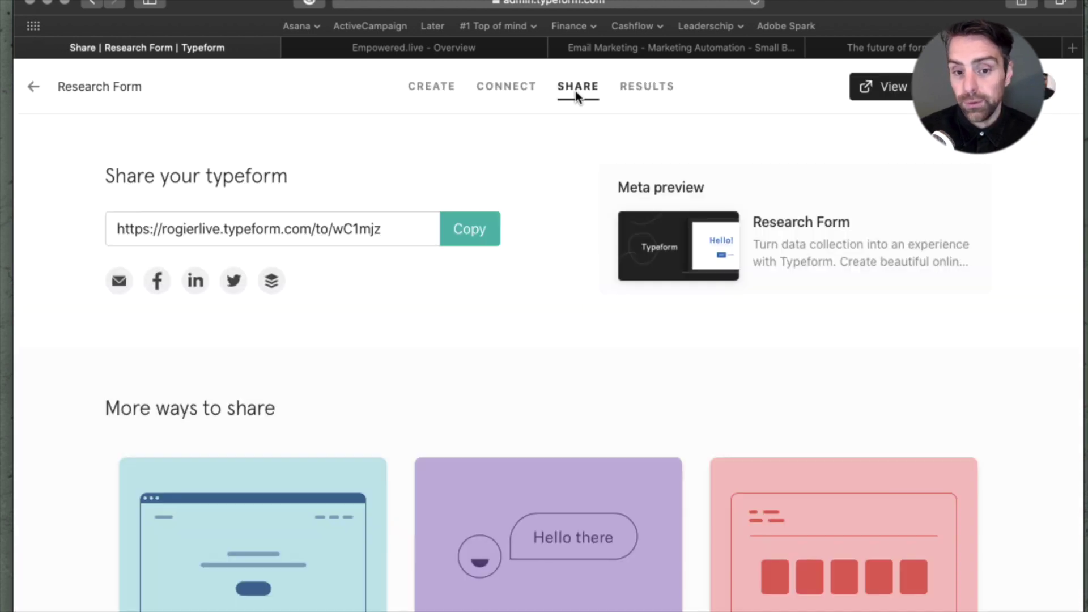
- Copy the form's share link, test it in a new tab, then return to More ways to share
{"action": "left_click", "coordinate": [467, 235]}
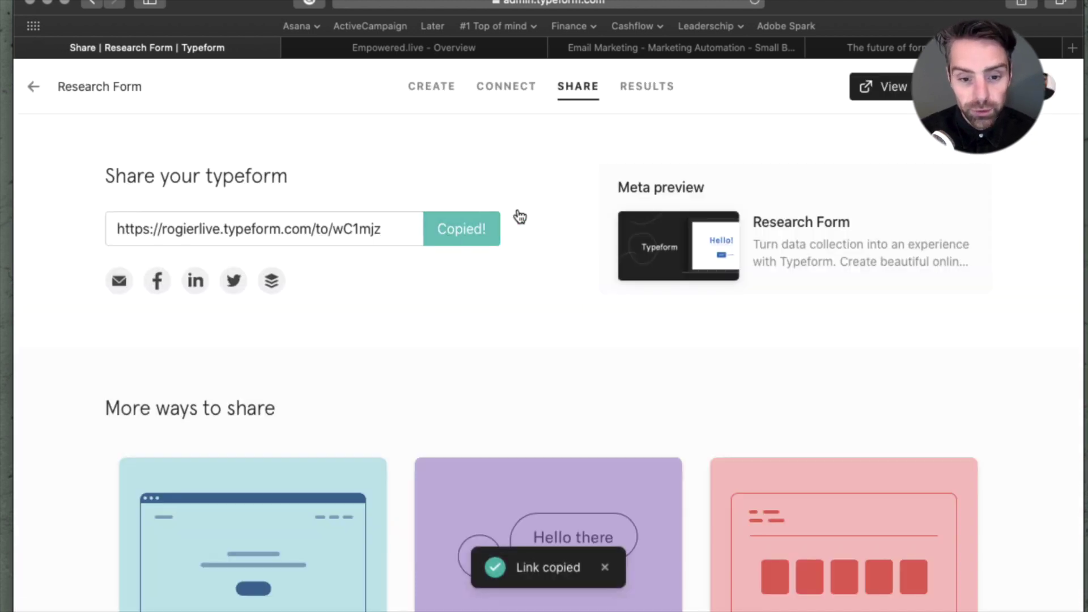
{"action": "left_click", "coordinate": [1080, 50]}
{"action": "key", "text": "super+v"}
{"action": "key", "text": "Return"}
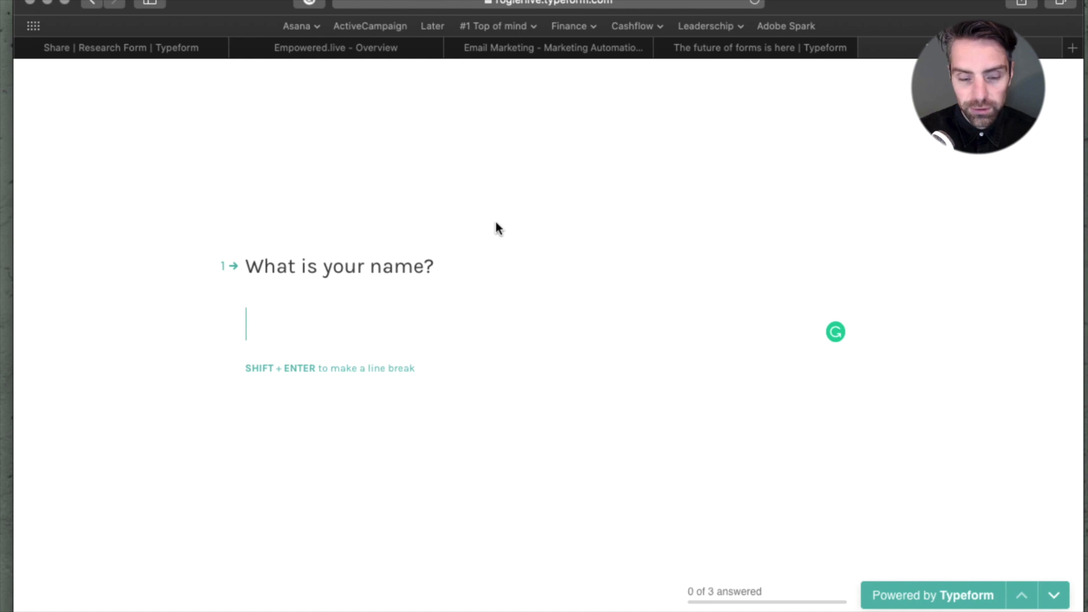
{"action": "left_click", "coordinate": [183, 52]}
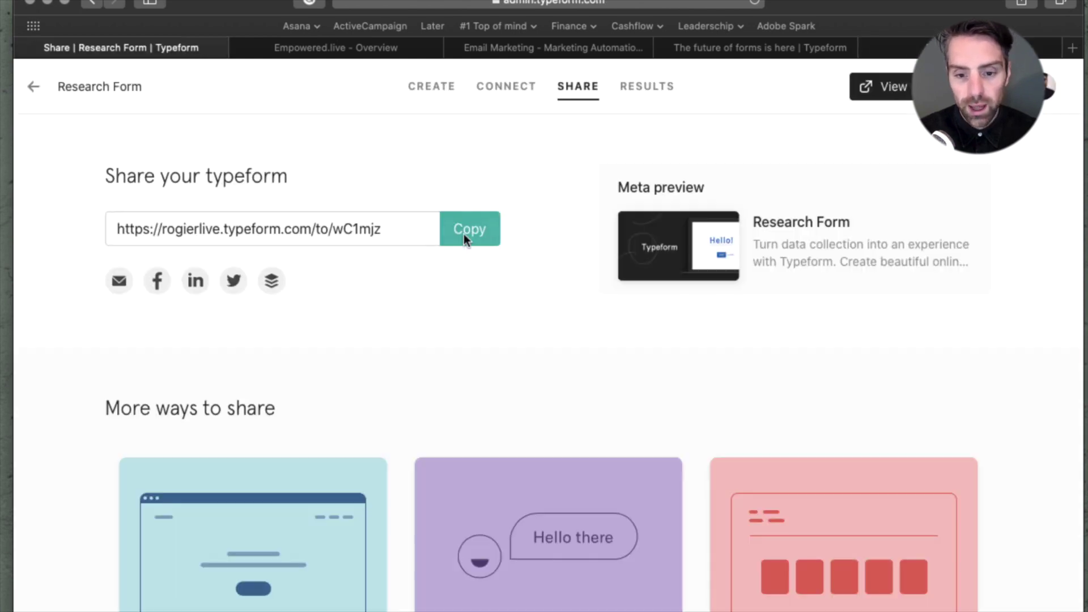
{"action": "scroll", "coordinate": [456, 341], "scroll_direction": "down", "scroll_amount": 4}
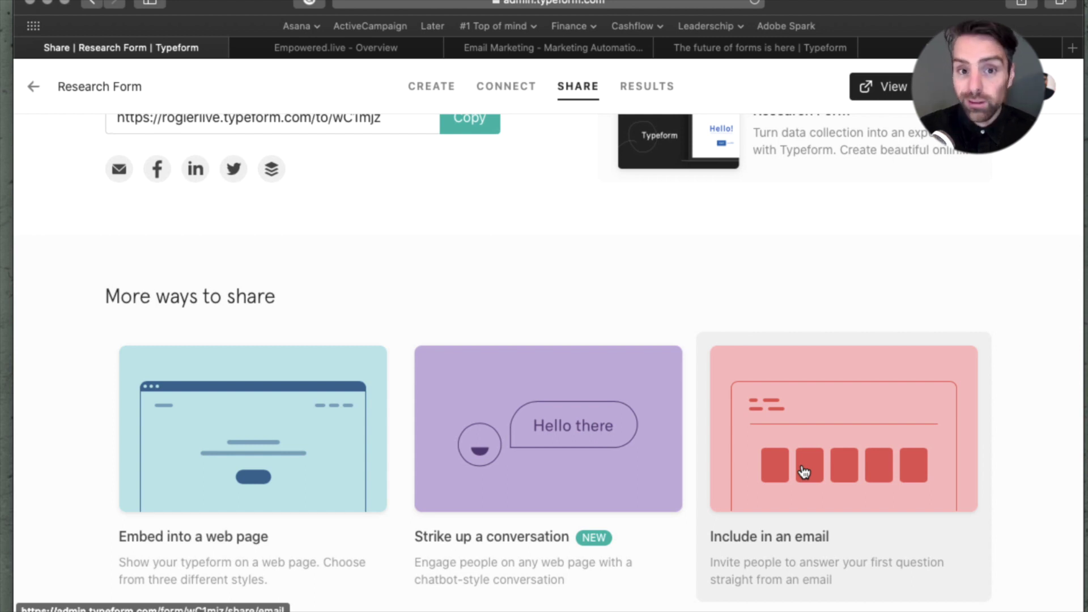
- View the start-in-email preview, then return to the Create editor's question list
{"action": "left_click", "coordinate": [804, 471]}
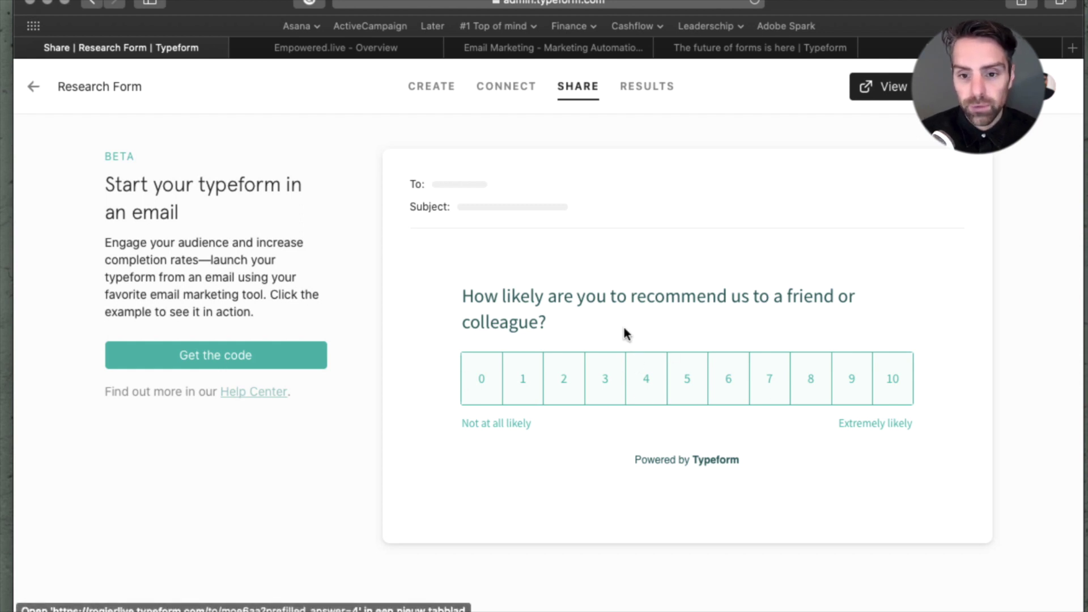
{"action": "left_click", "coordinate": [442, 90]}
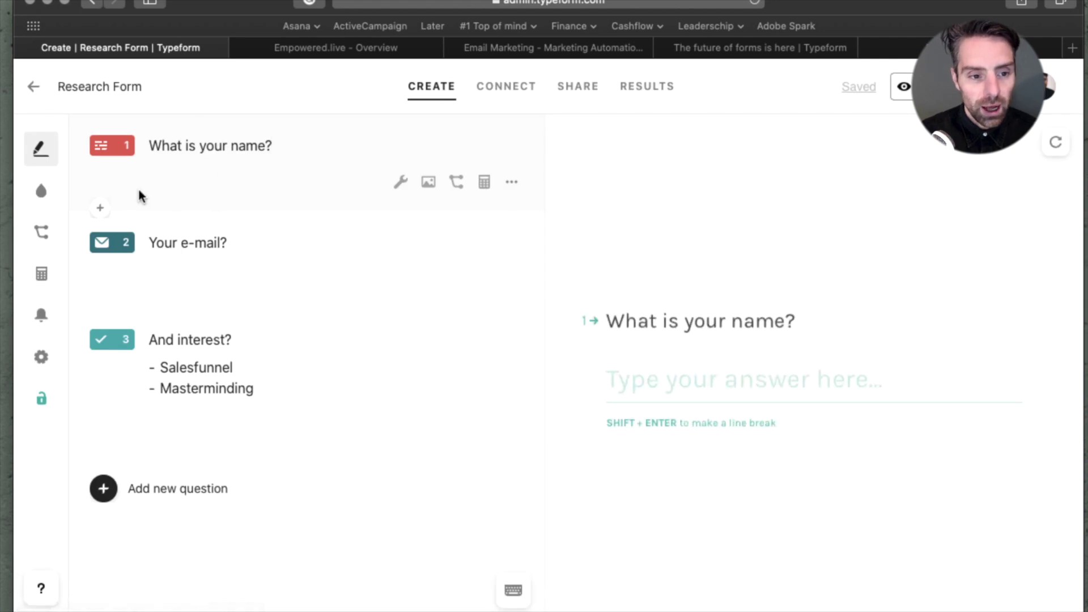
- In ActiveCampaign's Connected Apps, open the Typeform card and its Research Form mapping
{"action": "left_click", "coordinate": [340, 50]}
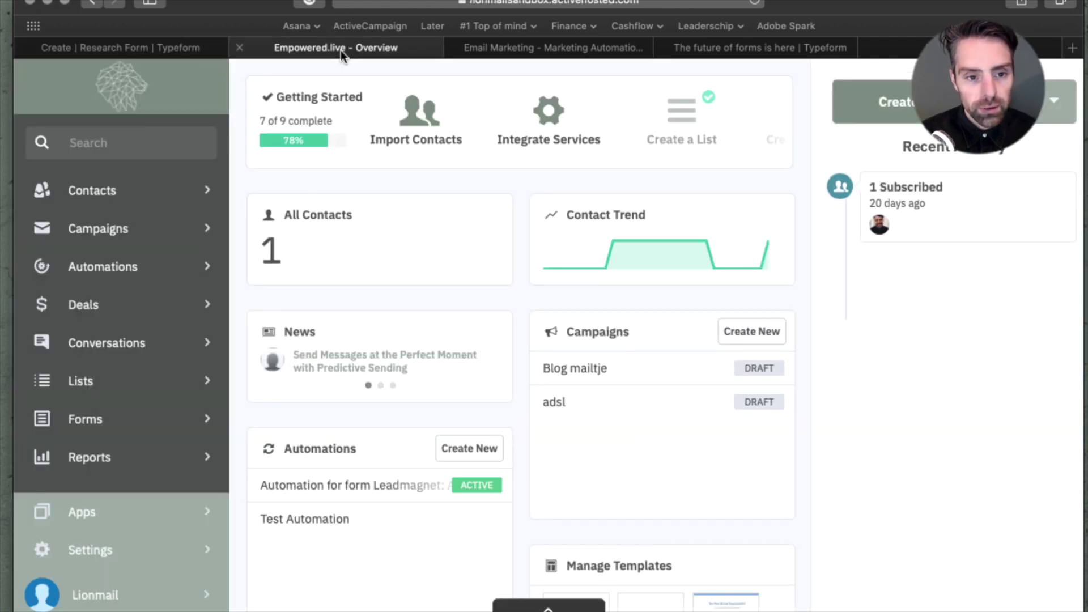
{"action": "left_click", "coordinate": [90, 526]}
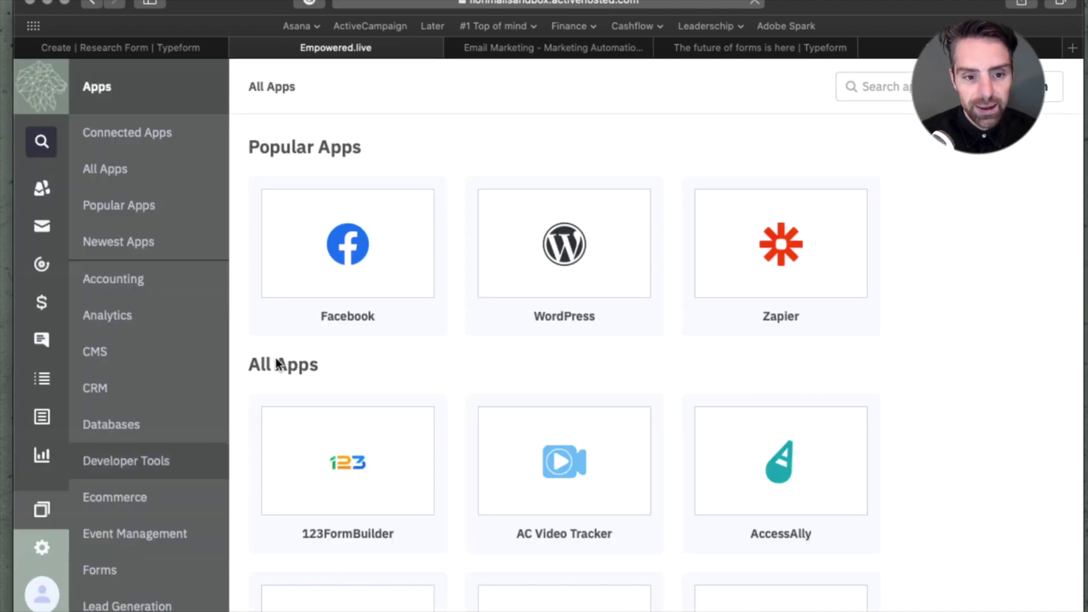
{"action": "left_click", "coordinate": [894, 88]}
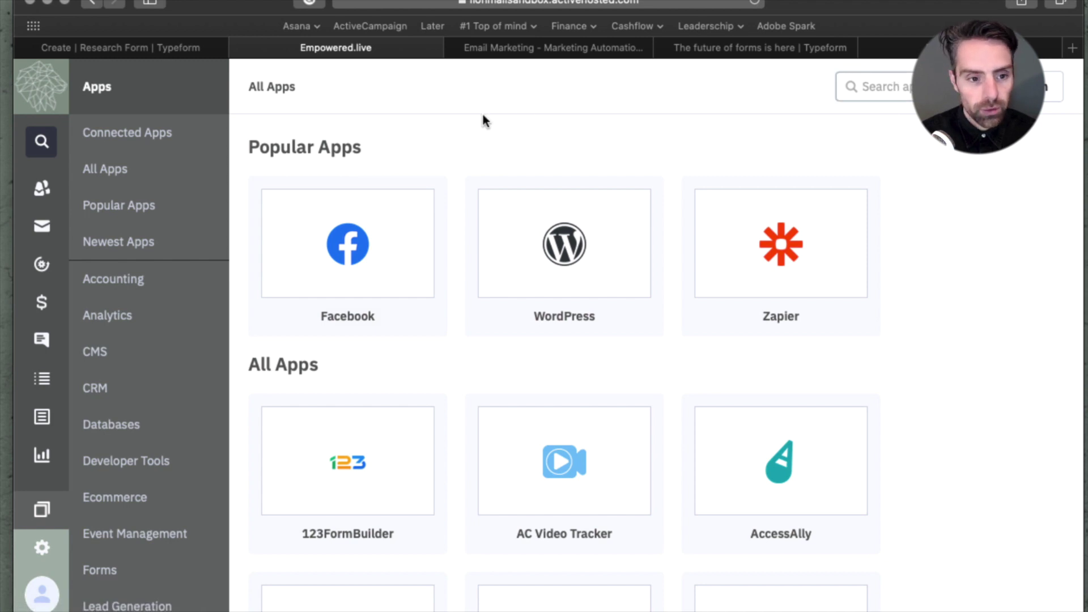
{"action": "left_click", "coordinate": [134, 134]}
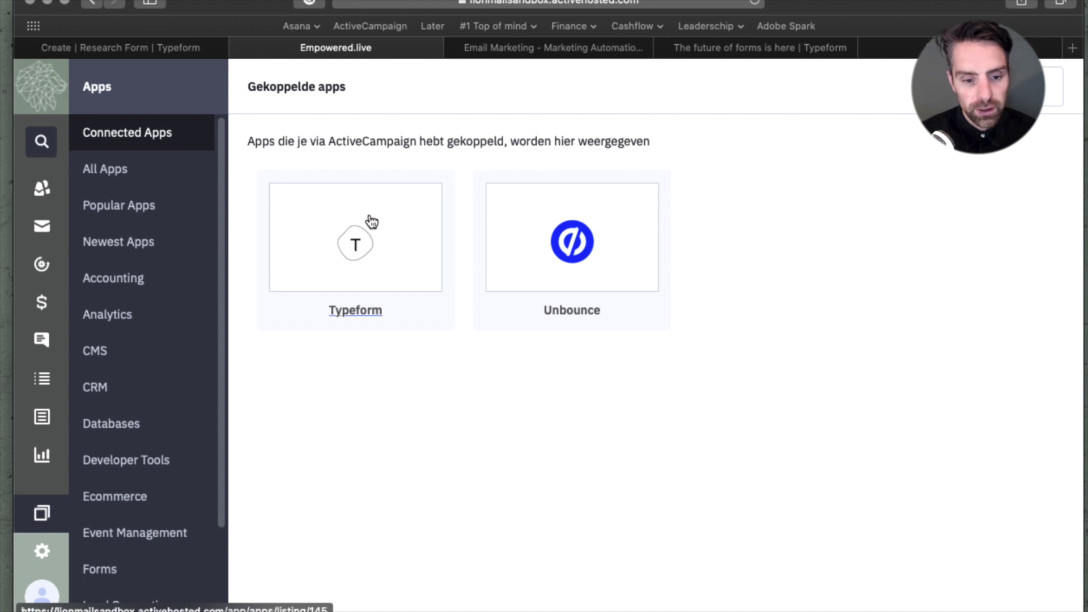
{"action": "left_click", "coordinate": [411, 250]}
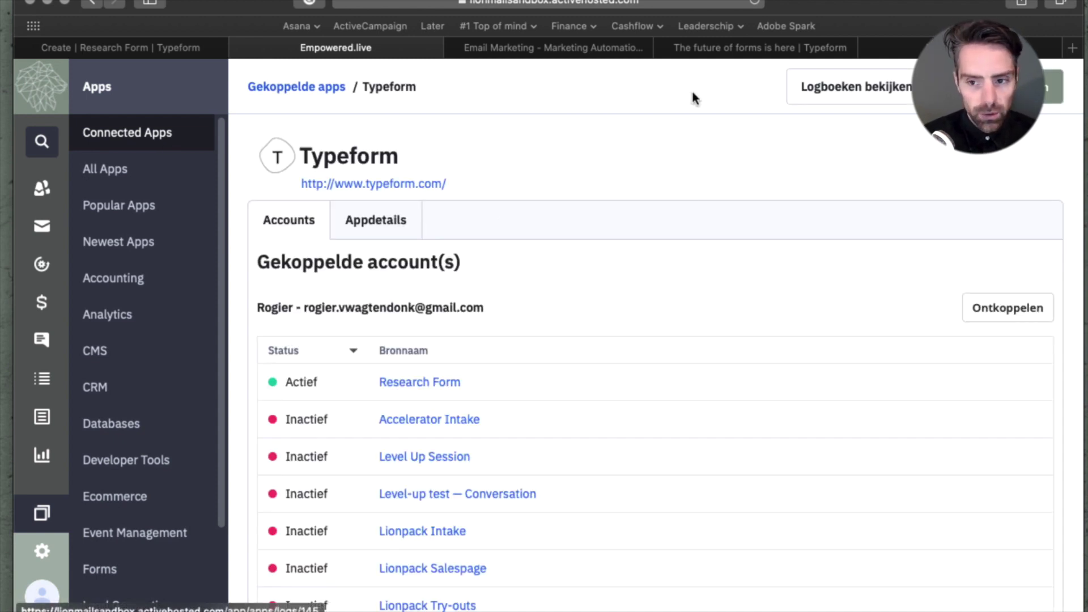
{"action": "scroll", "coordinate": [589, 251], "scroll_direction": "down", "scroll_amount": 1}
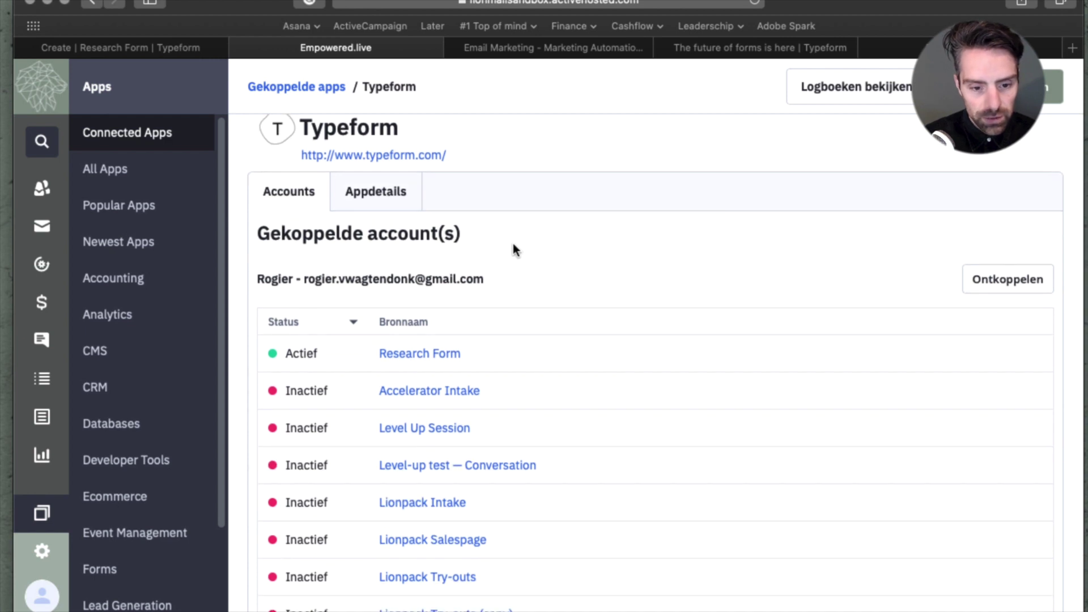
{"action": "left_click", "coordinate": [412, 354]}
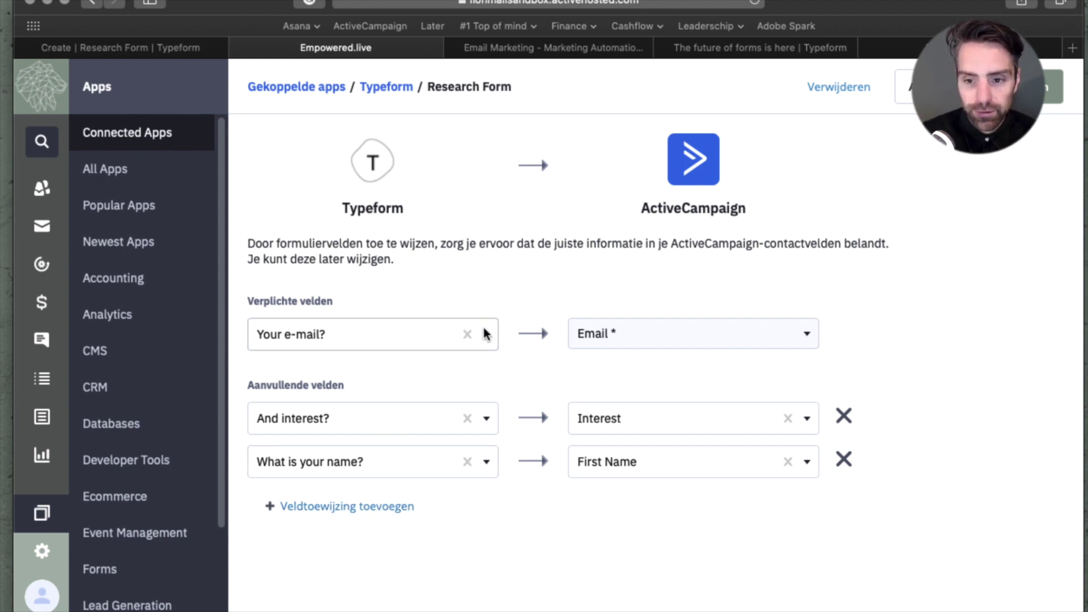
- Save the mapping of e-mail, interest and name to Email, Interest and First Name
{"action": "left_click", "coordinate": [1037, 87]}
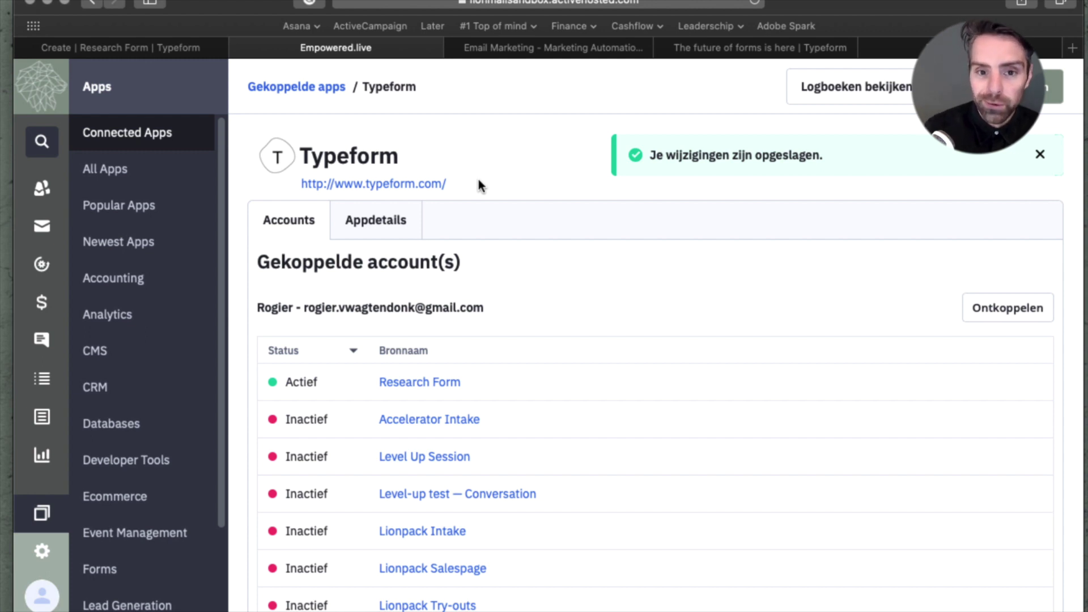
- Open the only contact's record from the ActiveCampaign Contacts list
{"action": "left_click", "coordinate": [40, 190]}
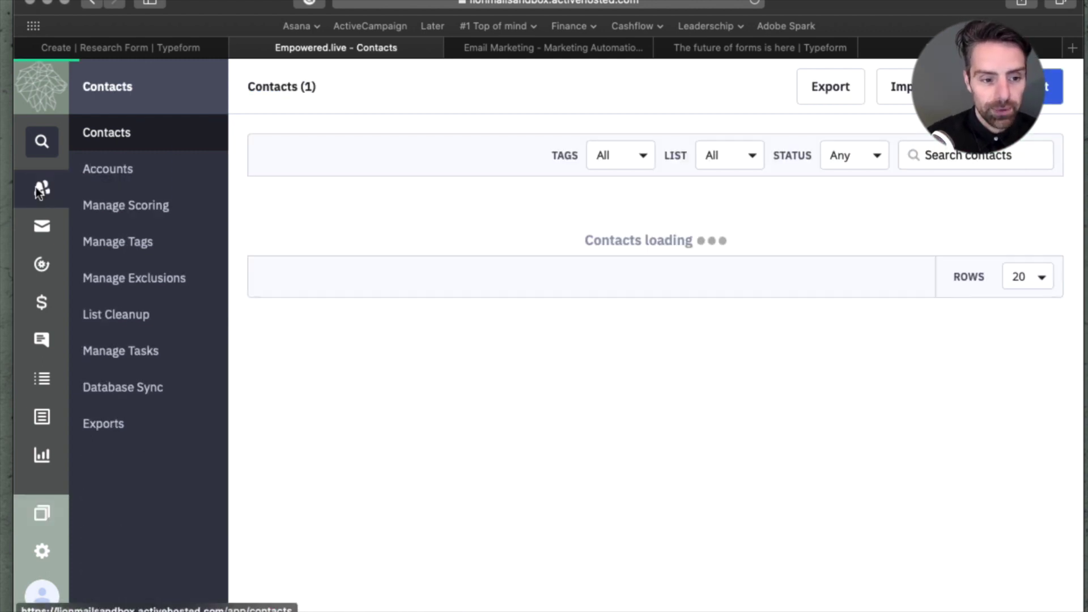
{"action": "left_click", "coordinate": [406, 255]}
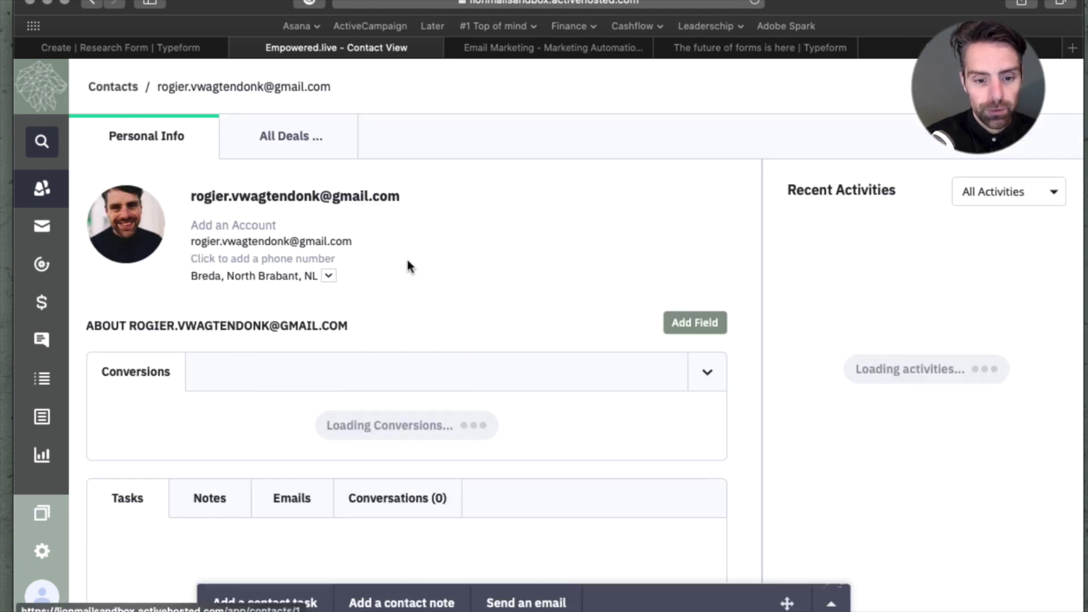
{"action": "scroll", "coordinate": [408, 265], "scroll_direction": "down", "scroll_amount": 2}
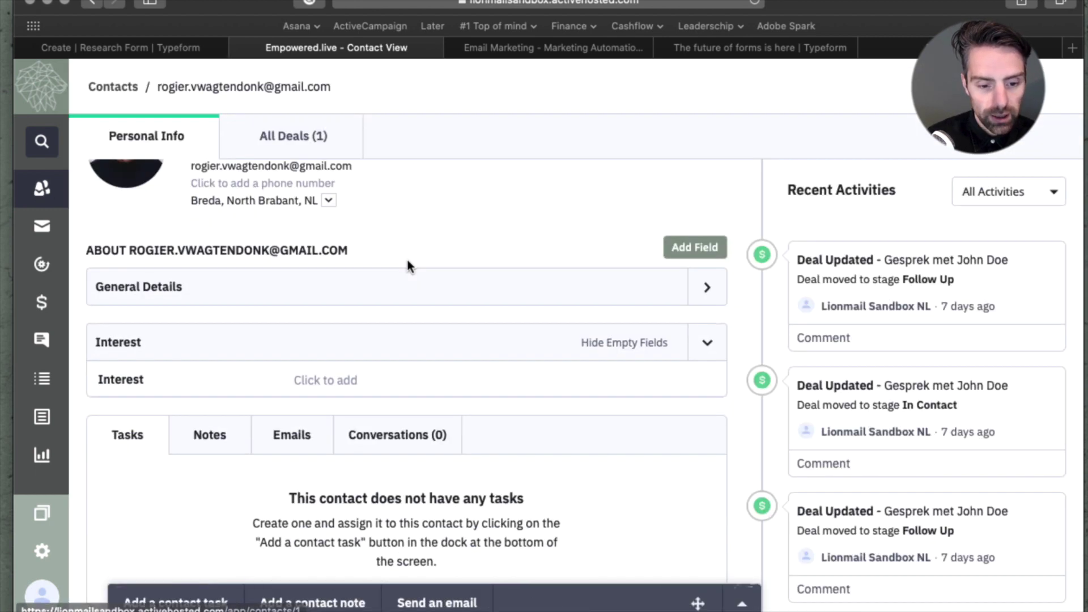
{"action": "scroll", "coordinate": [408, 266], "scroll_direction": "up", "scroll_amount": 2}
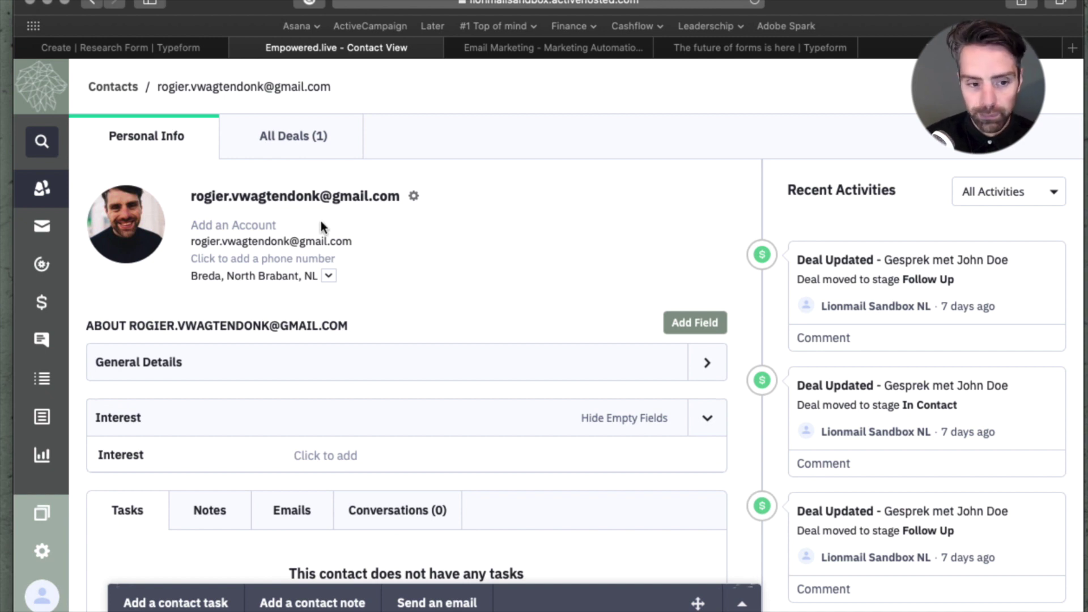
{"action": "scroll", "coordinate": [396, 301], "scroll_direction": "down", "scroll_amount": 2}
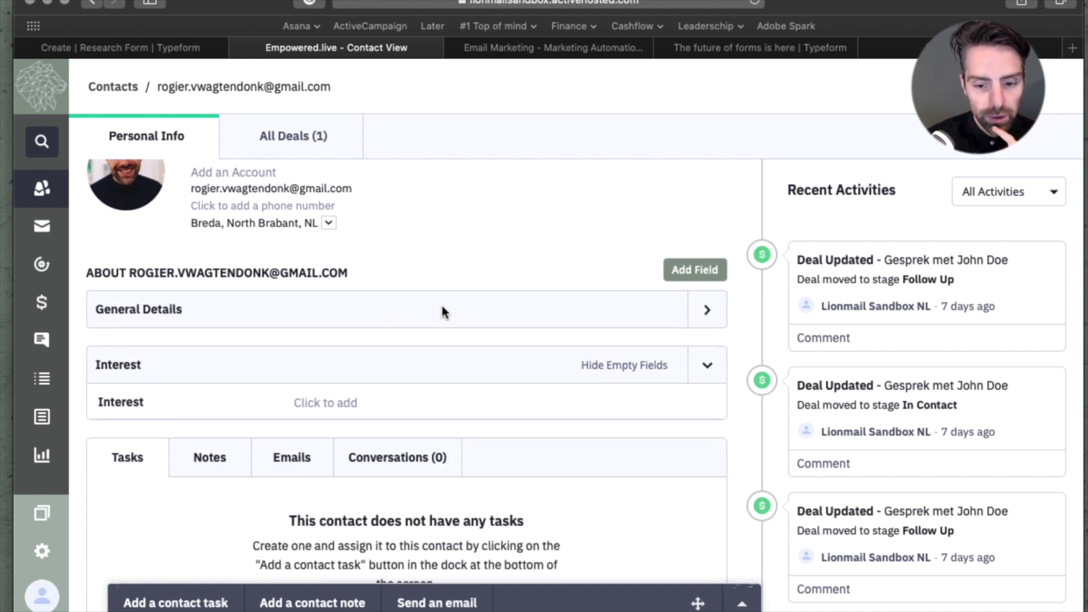
- Expand General Details and confirm Interest is empty, cancelling without adding a value
{"action": "left_click", "coordinate": [717, 316]}
{"action": "scroll", "coordinate": [430, 347], "scroll_direction": "down", "scroll_amount": 3}
{"action": "scroll", "coordinate": [431, 347], "scroll_direction": "down", "scroll_amount": 2}
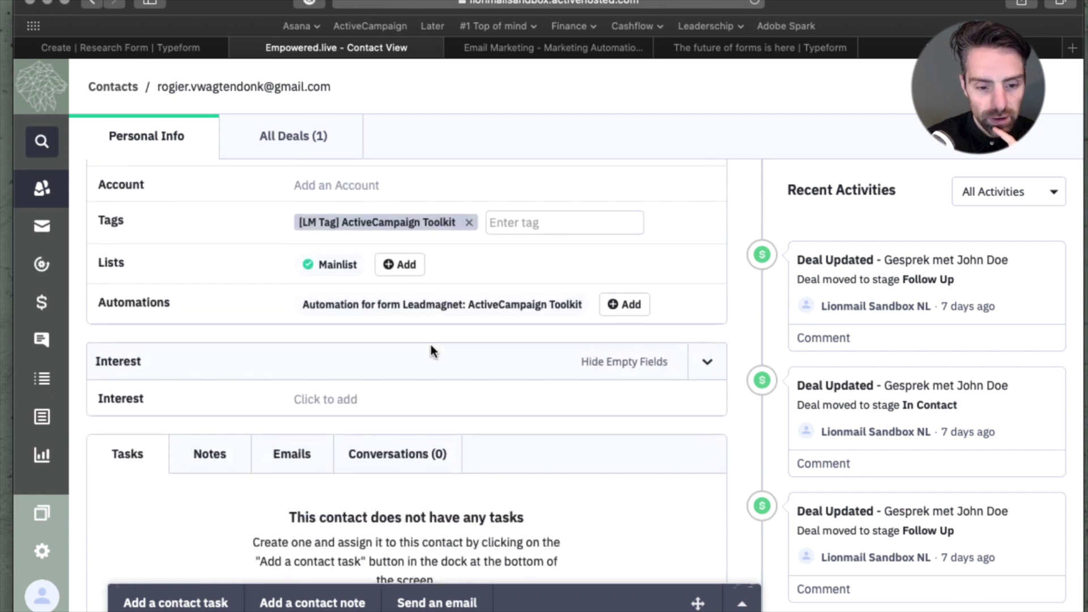
{"action": "scroll", "coordinate": [431, 345], "scroll_direction": "down", "scroll_amount": 1}
{"action": "scroll", "coordinate": [431, 346], "scroll_direction": "down", "scroll_amount": 2}
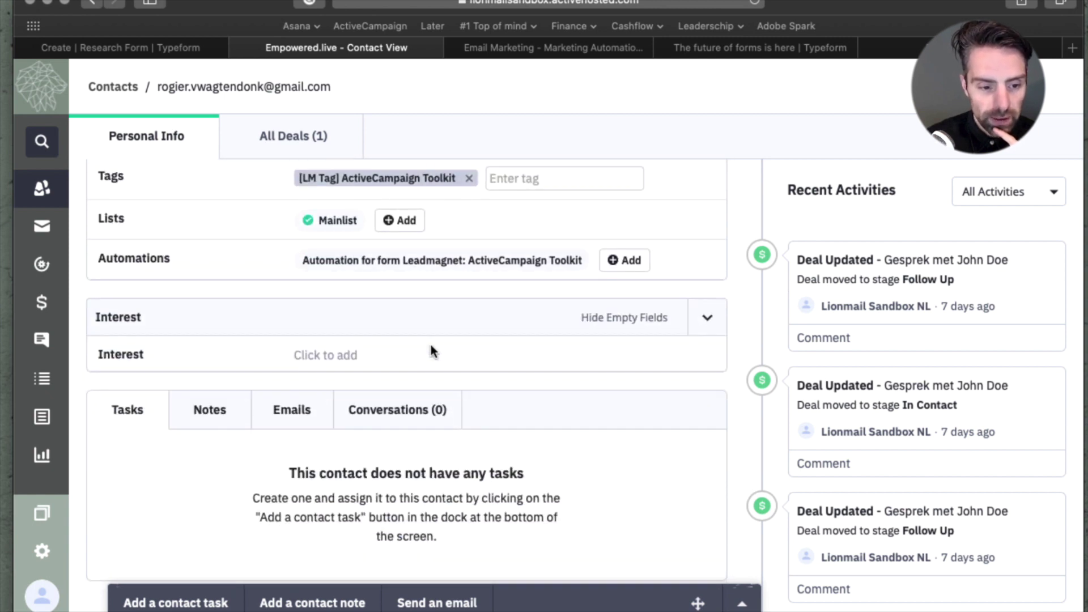
{"action": "scroll", "coordinate": [431, 346], "scroll_direction": "up", "scroll_amount": 2}
{"action": "scroll", "coordinate": [397, 334], "scroll_direction": "up", "scroll_amount": 2}
{"action": "scroll", "coordinate": [165, 309], "scroll_direction": "up", "scroll_amount": 2}
{"action": "scroll", "coordinate": [178, 248], "scroll_direction": "up", "scroll_amount": 1}
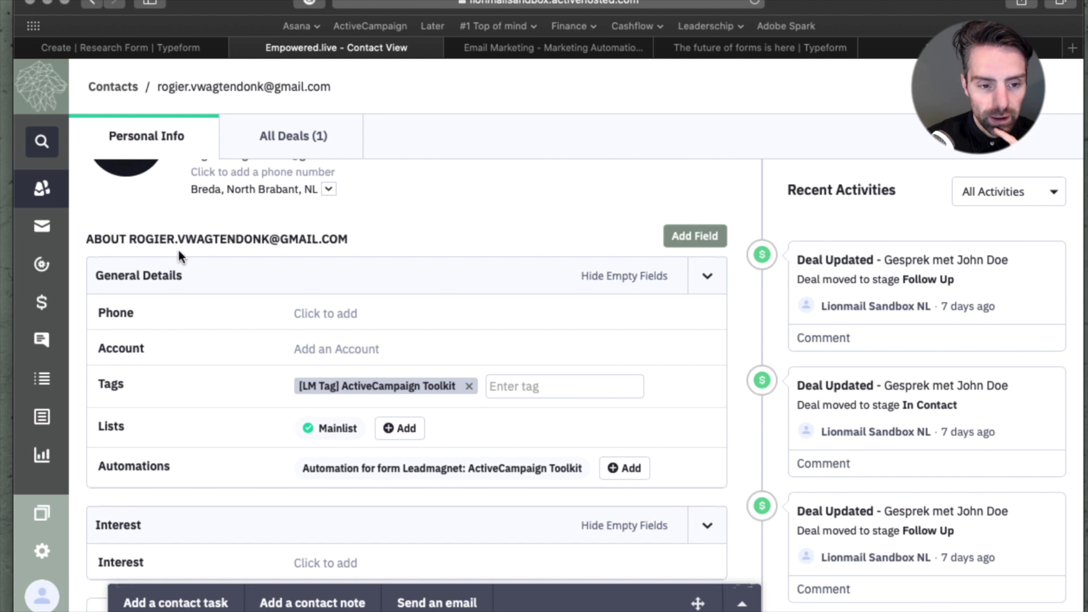
{"action": "scroll", "coordinate": [179, 246], "scroll_direction": "down", "scroll_amount": 3}
{"action": "scroll", "coordinate": [179, 247], "scroll_direction": "down", "scroll_amount": 2}
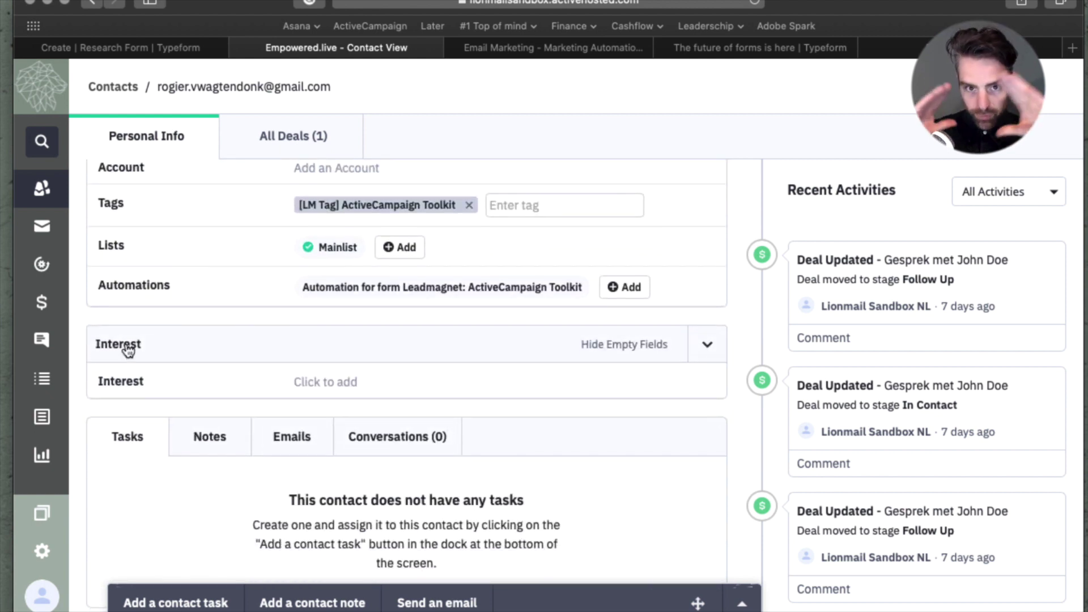
{"action": "scroll", "coordinate": [128, 350], "scroll_direction": "down", "scroll_amount": 1}
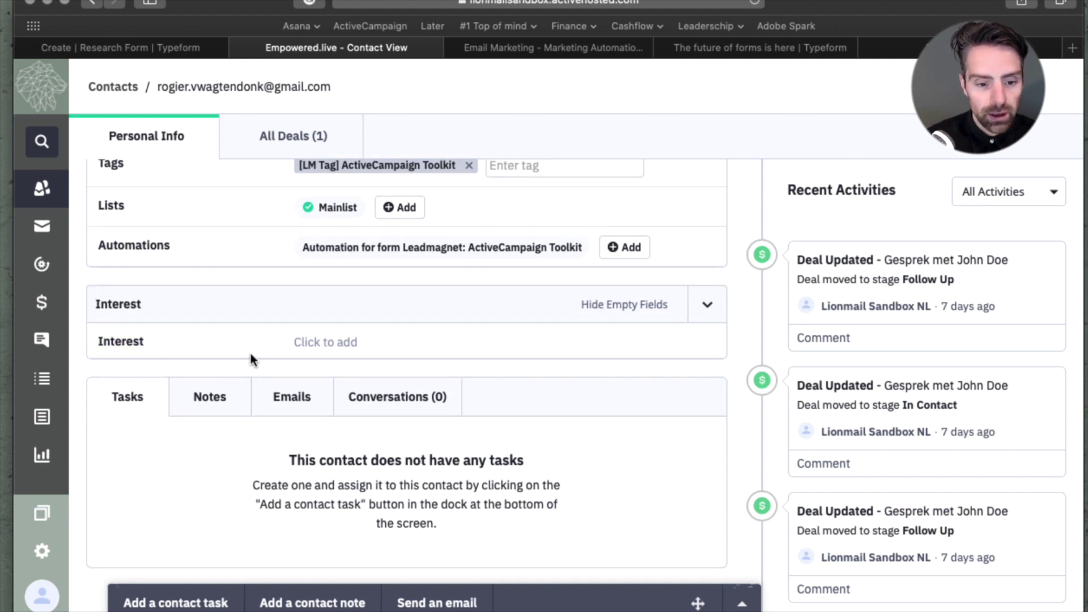
{"action": "left_click", "coordinate": [330, 343]}
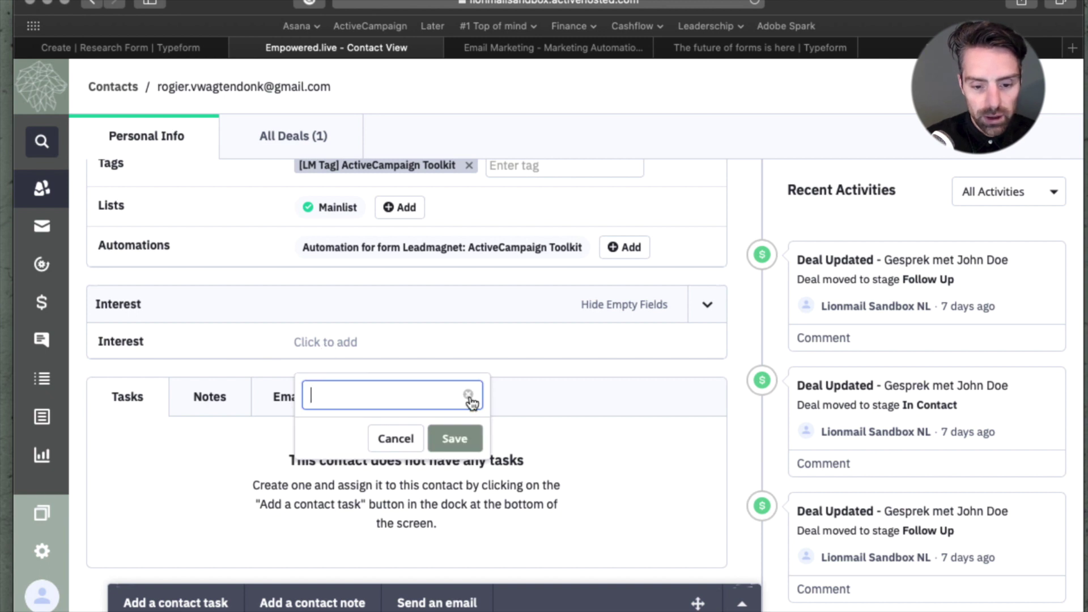
{"action": "left_click", "coordinate": [551, 382]}
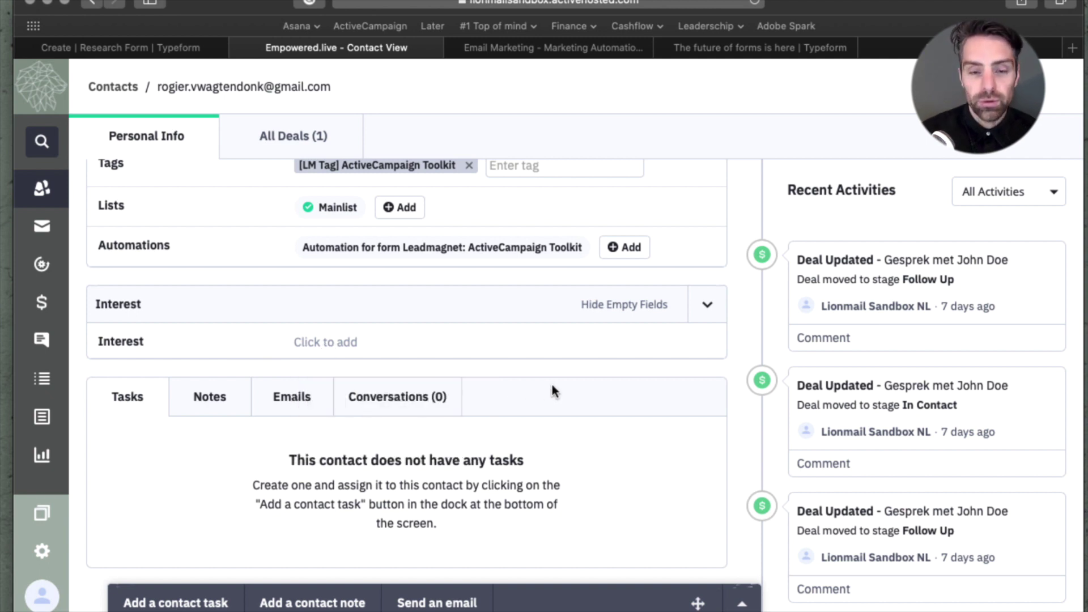